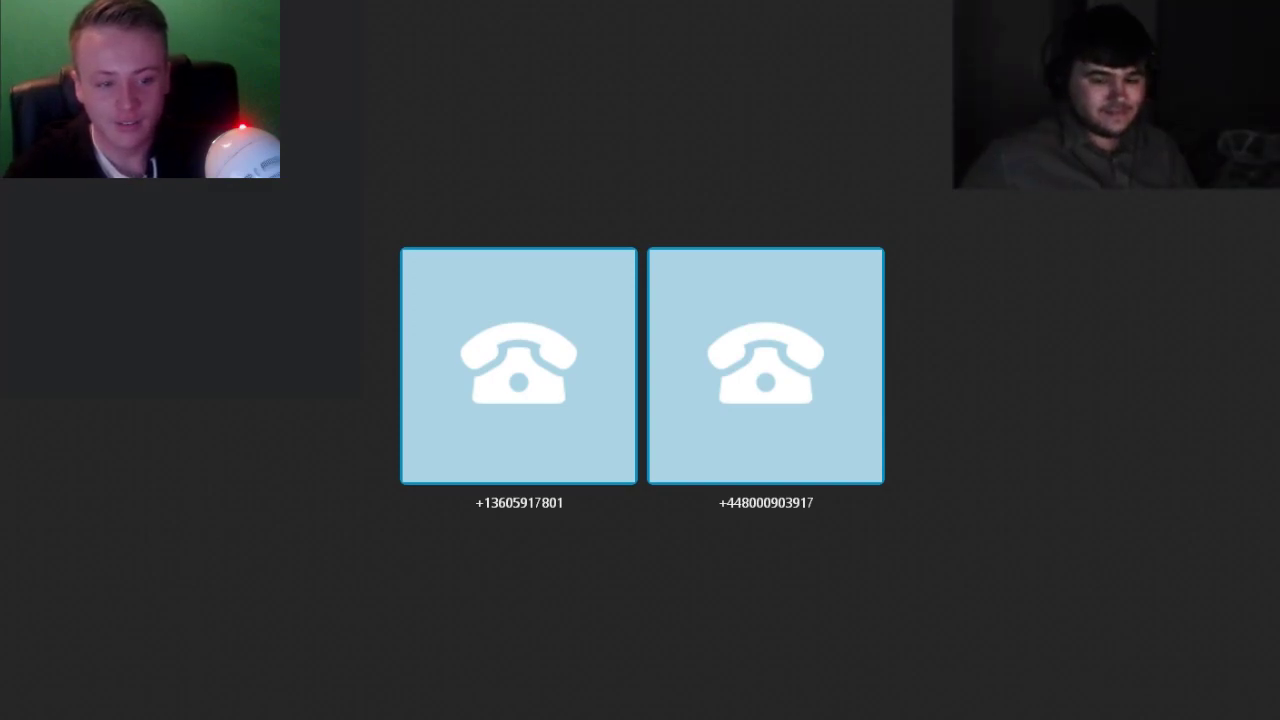
- Mute your own microphone in the conference call with Ctrl+M
{"action": "key", "text": "ctrl+m"}
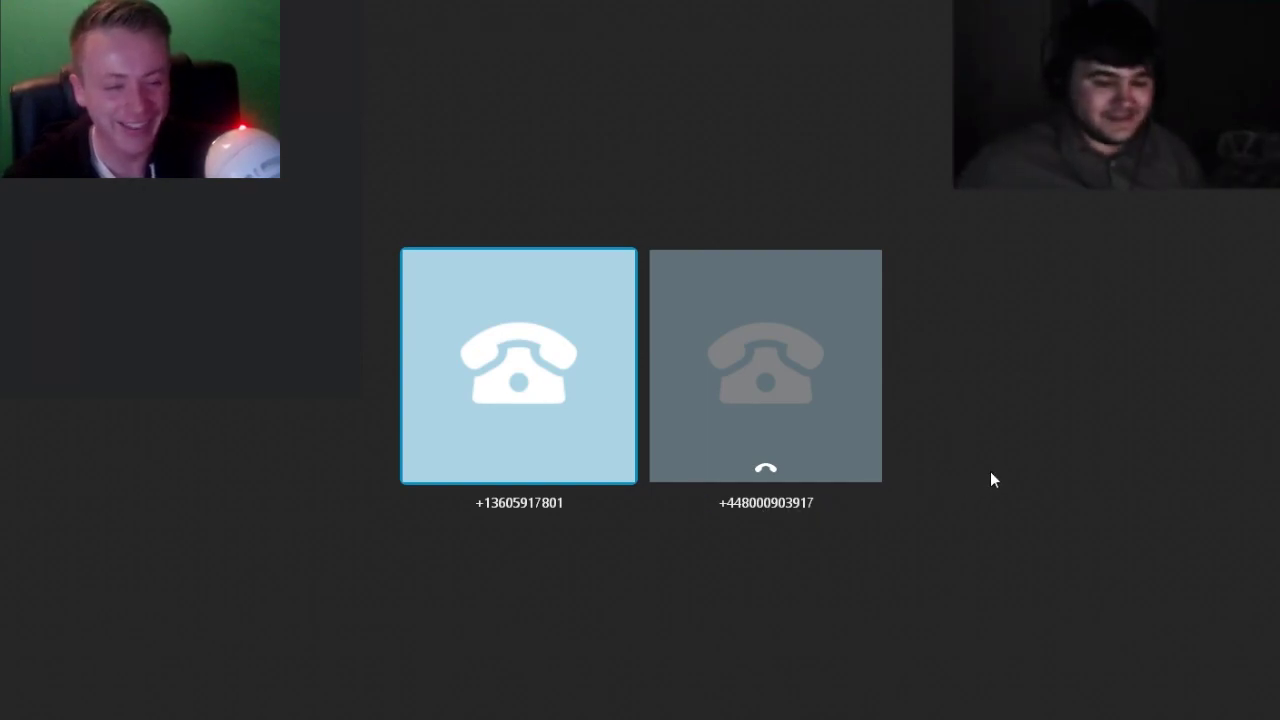
{"action": "mouse_move", "coordinate": [519, 502]}
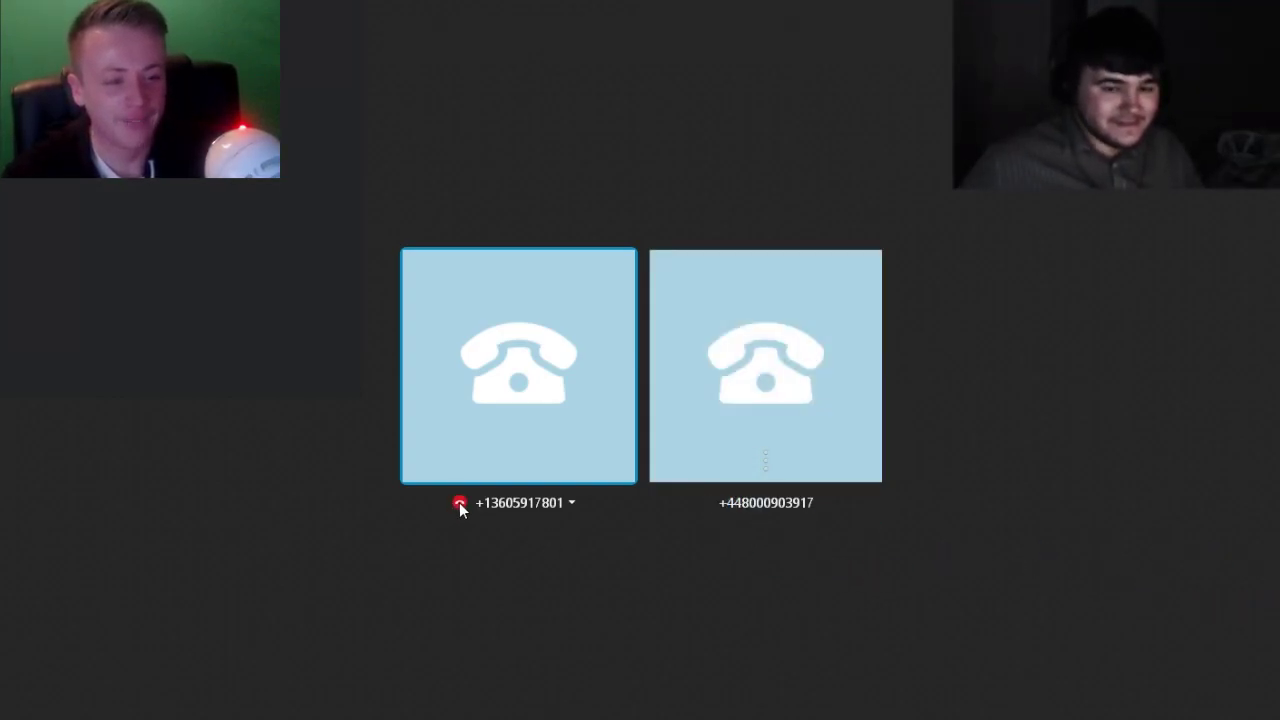
- Hang up on the first phone participant
{"action": "left_click", "coordinate": [459, 502]}
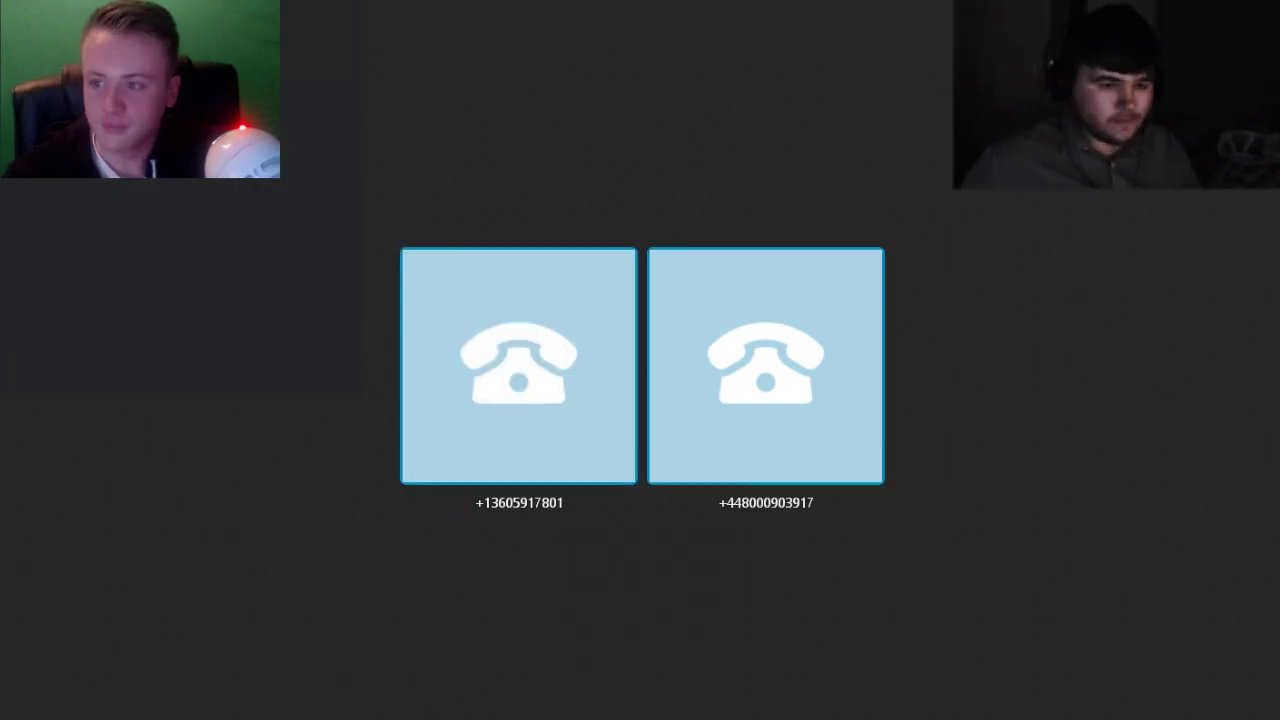